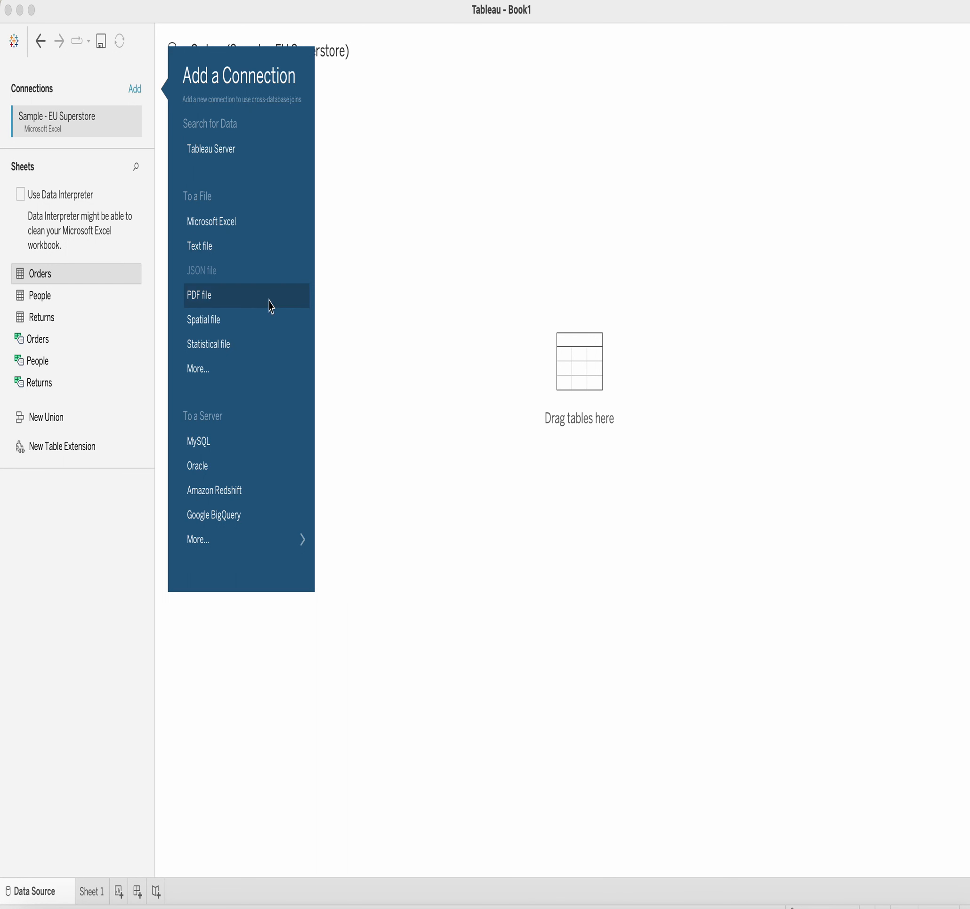
Add TV_Viewership_Data.xlsx as a second Excel connection beside Sample - EU Superstore.
{"action": "left_click", "coordinate": [418, 340]}
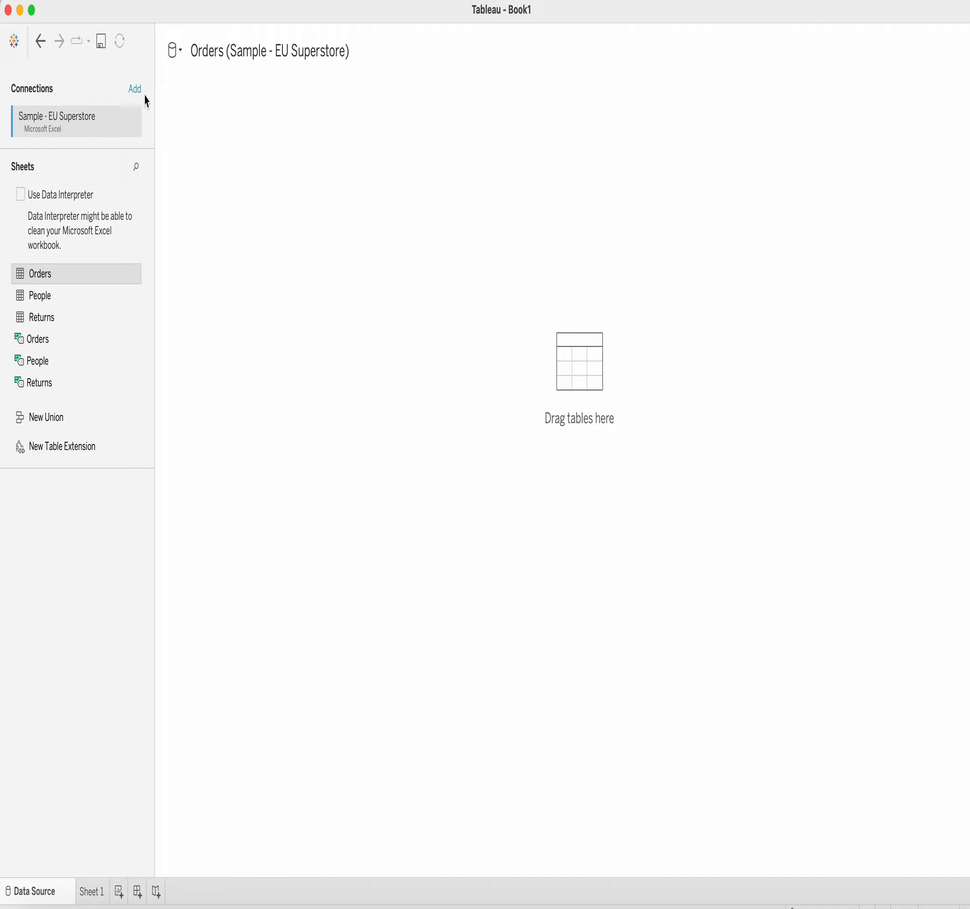
{"action": "left_click", "coordinate": [180, 57]}
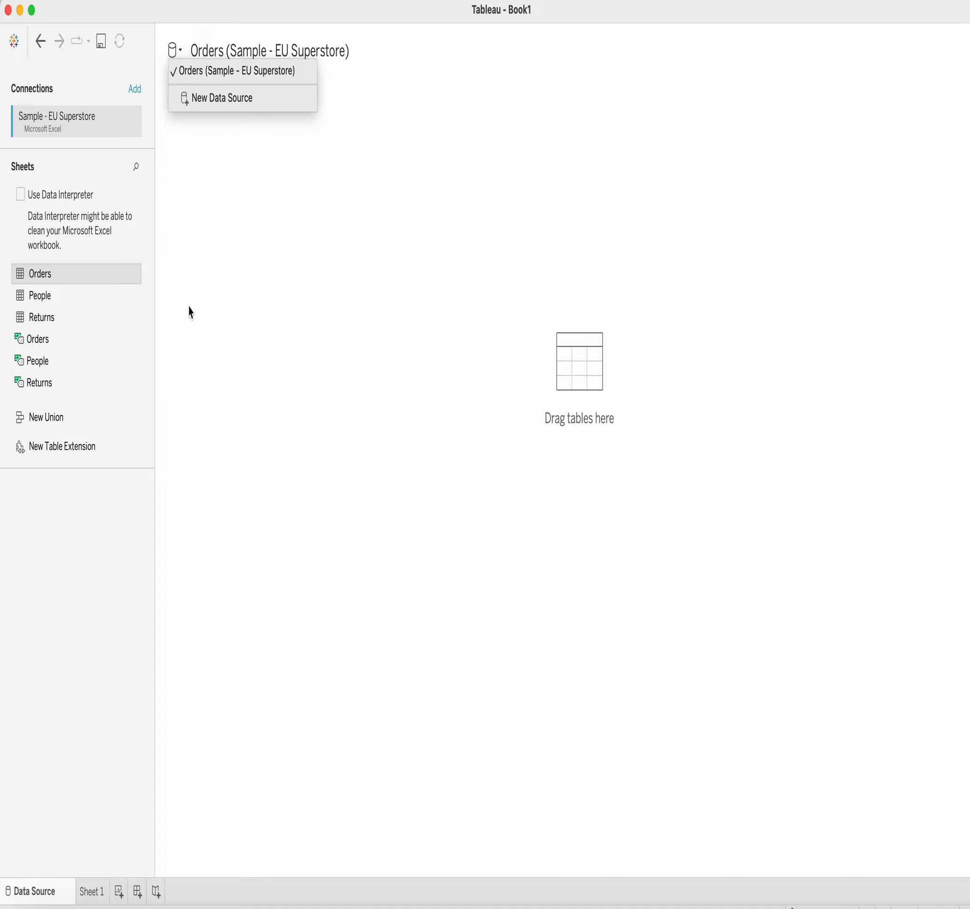
{"action": "left_click", "coordinate": [259, 332]}
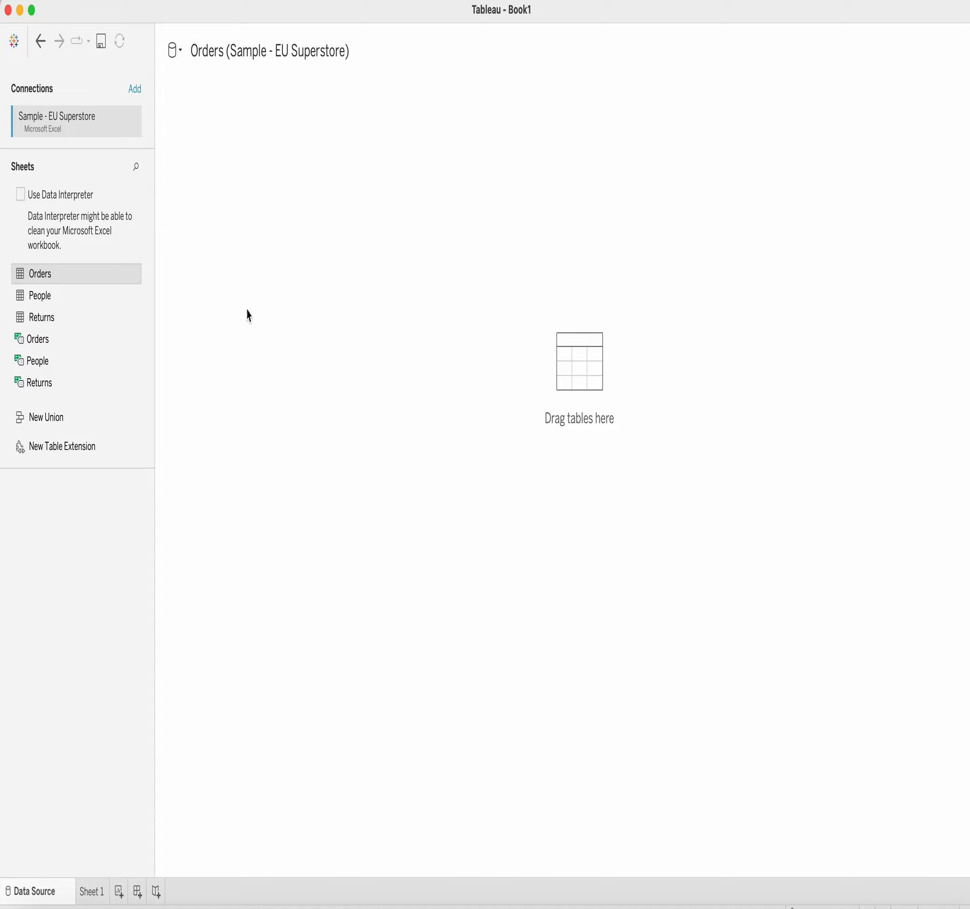
{"action": "left_click", "coordinate": [137, 91]}
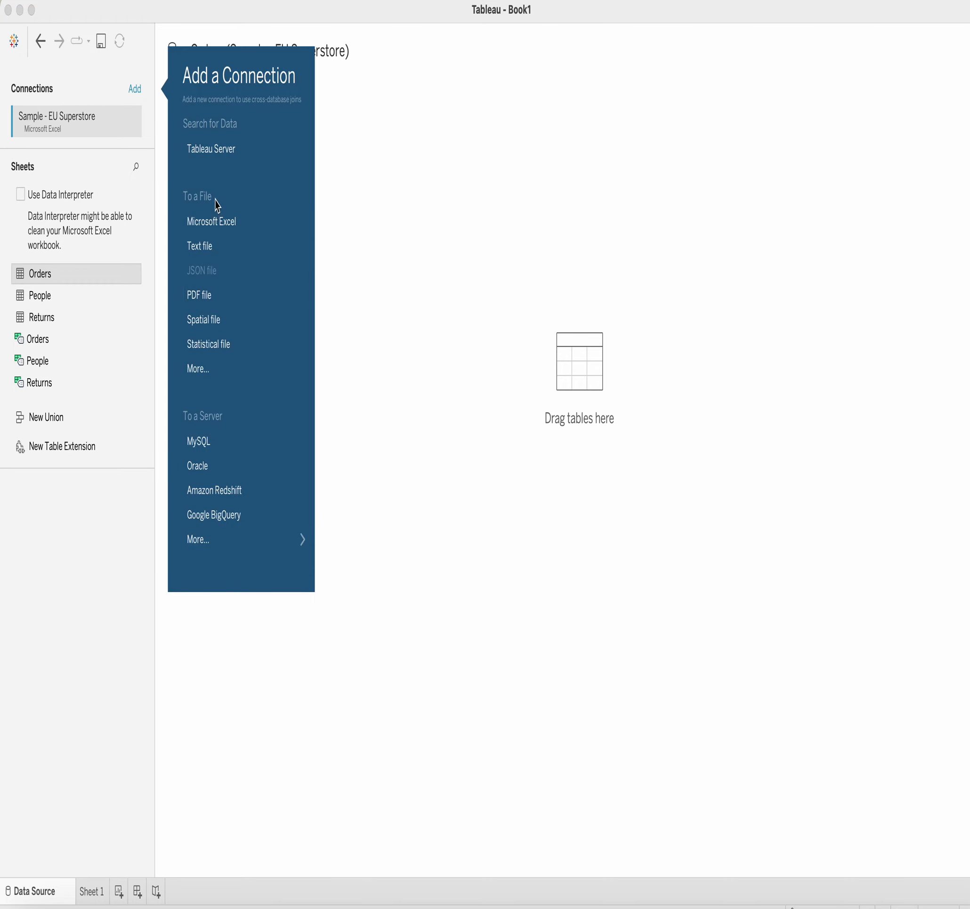
{"action": "left_click", "coordinate": [219, 229]}
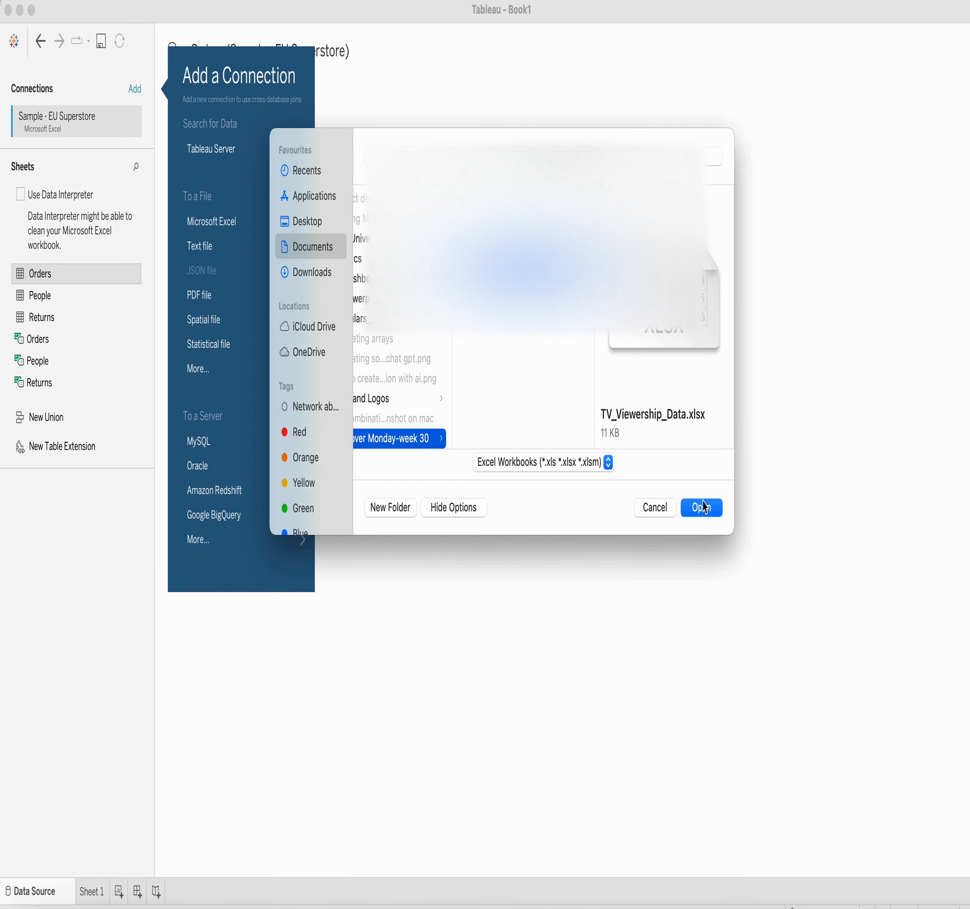
{"action": "left_click", "coordinate": [705, 510]}
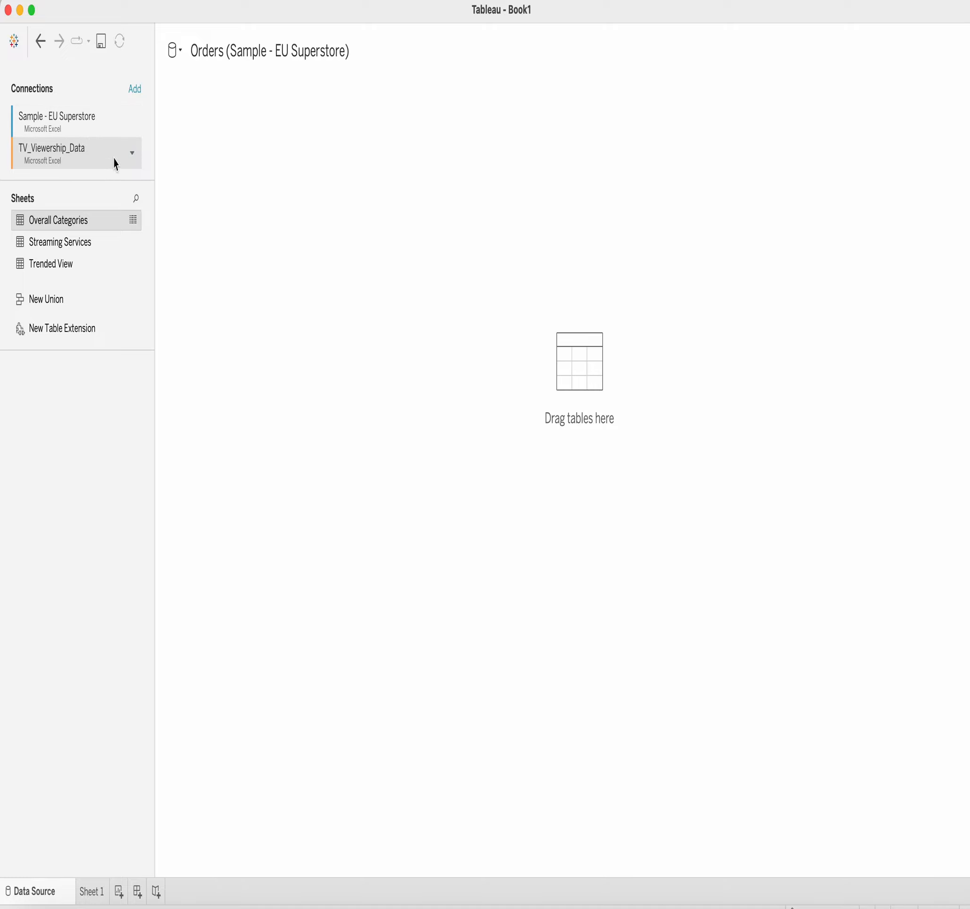
Show the Sample - EU Superstore sheets, drag Orders onto the canvas, then remove Overall Categories.
{"action": "left_click", "coordinate": [179, 51]}
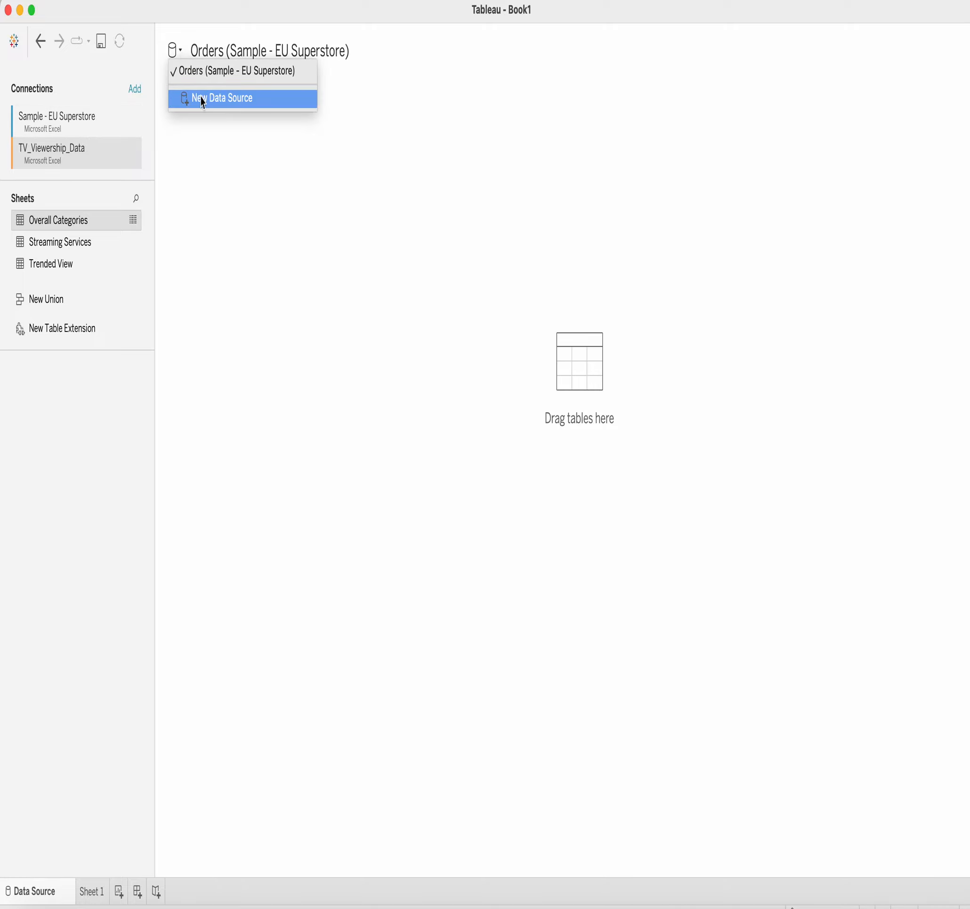
{"action": "left_click", "coordinate": [207, 182]}
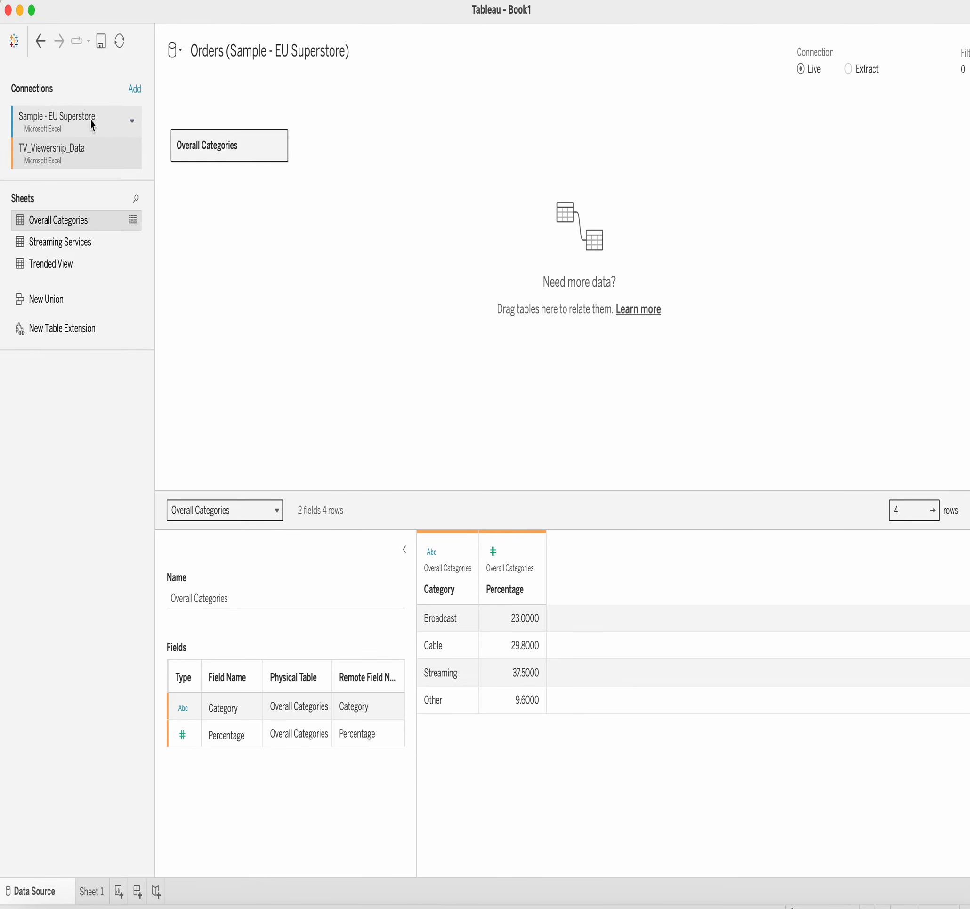
{"action": "left_click", "coordinate": [68, 120]}
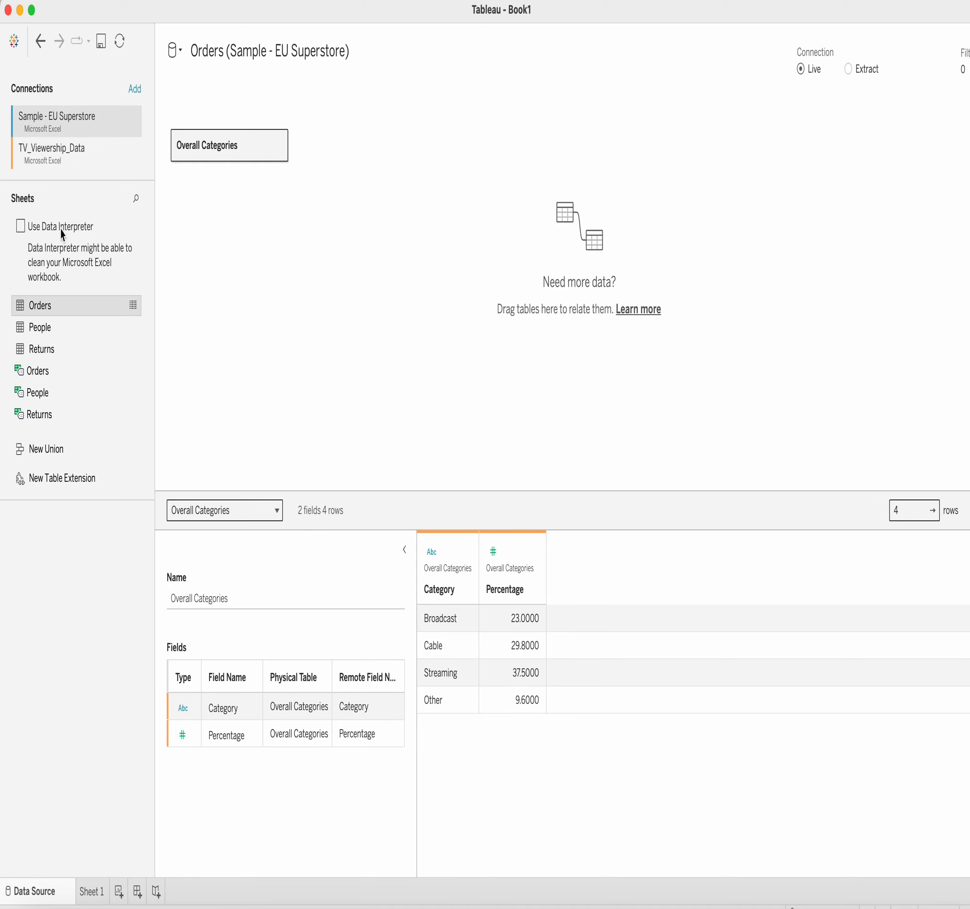
{"action": "left_click_drag", "start_coordinate": [27, 306], "coordinate": [363, 202]}
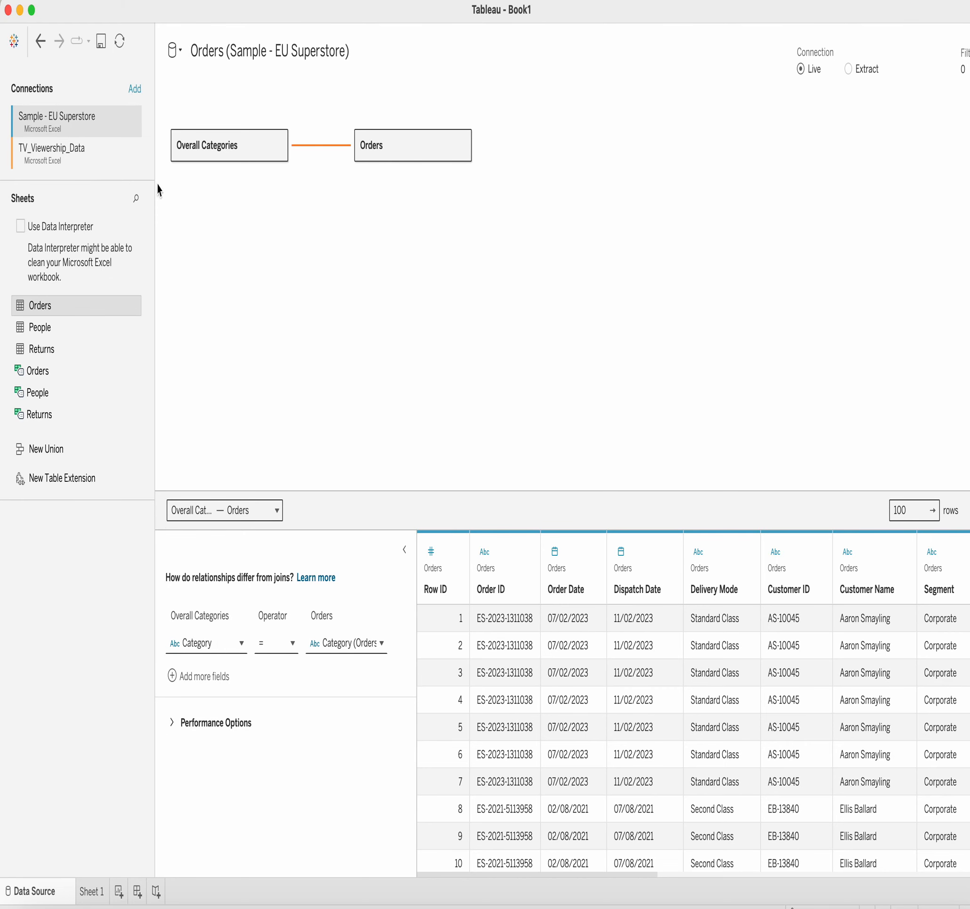
{"action": "left_click_drag", "start_coordinate": [220, 155], "coordinate": [93, 580]}
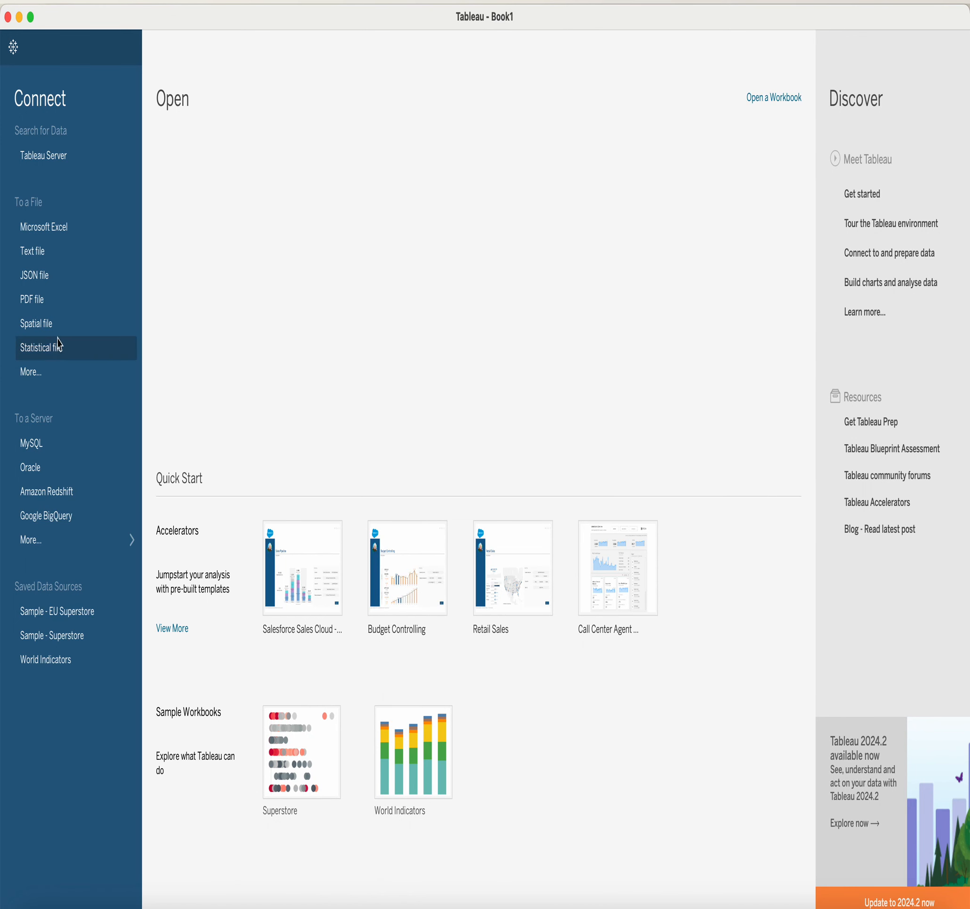
Connect to the 'unrelated sheets data-sample' Excel workbook from the Sample Datasource folder.
{"action": "left_click", "coordinate": [54, 237]}
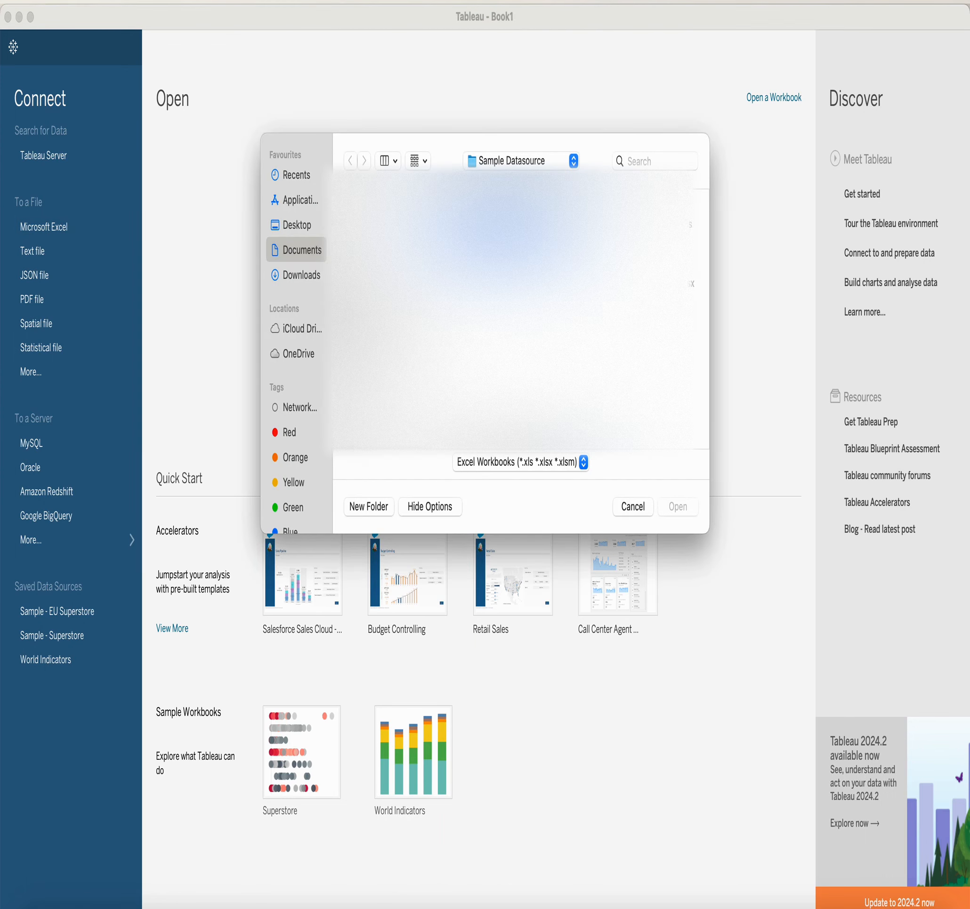
{"action": "left_click", "coordinate": [619, 284]}
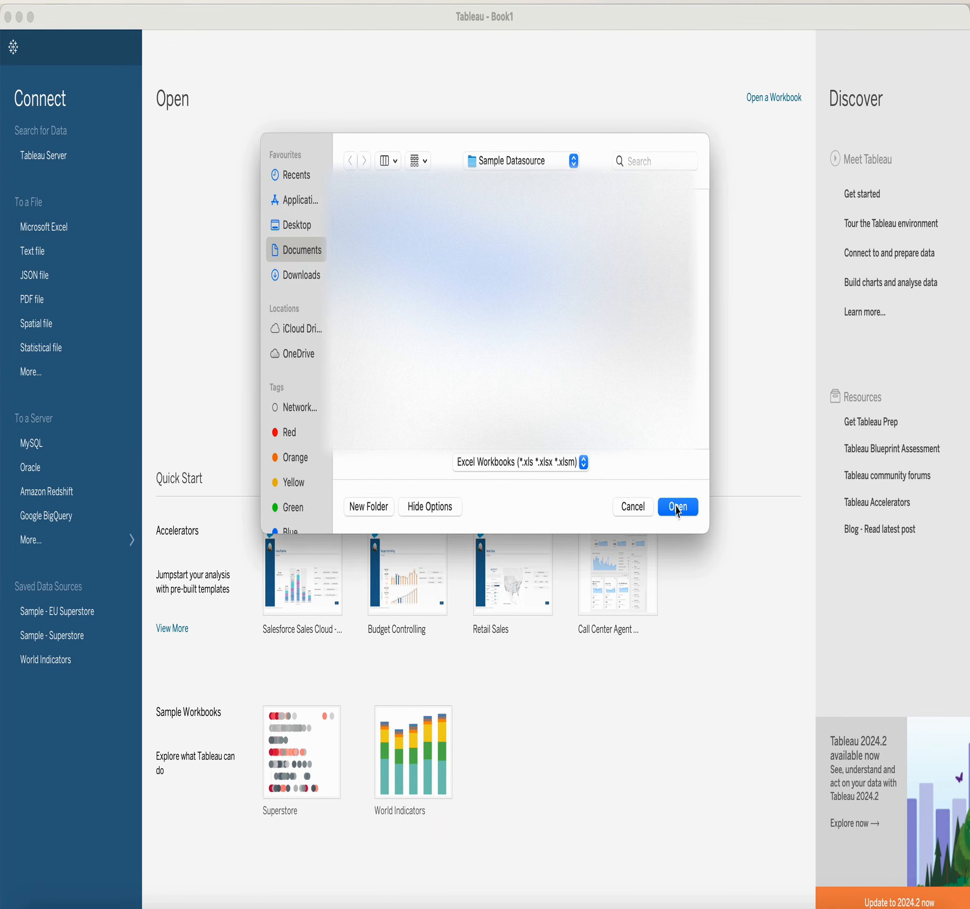
{"action": "left_click", "coordinate": [677, 507]}
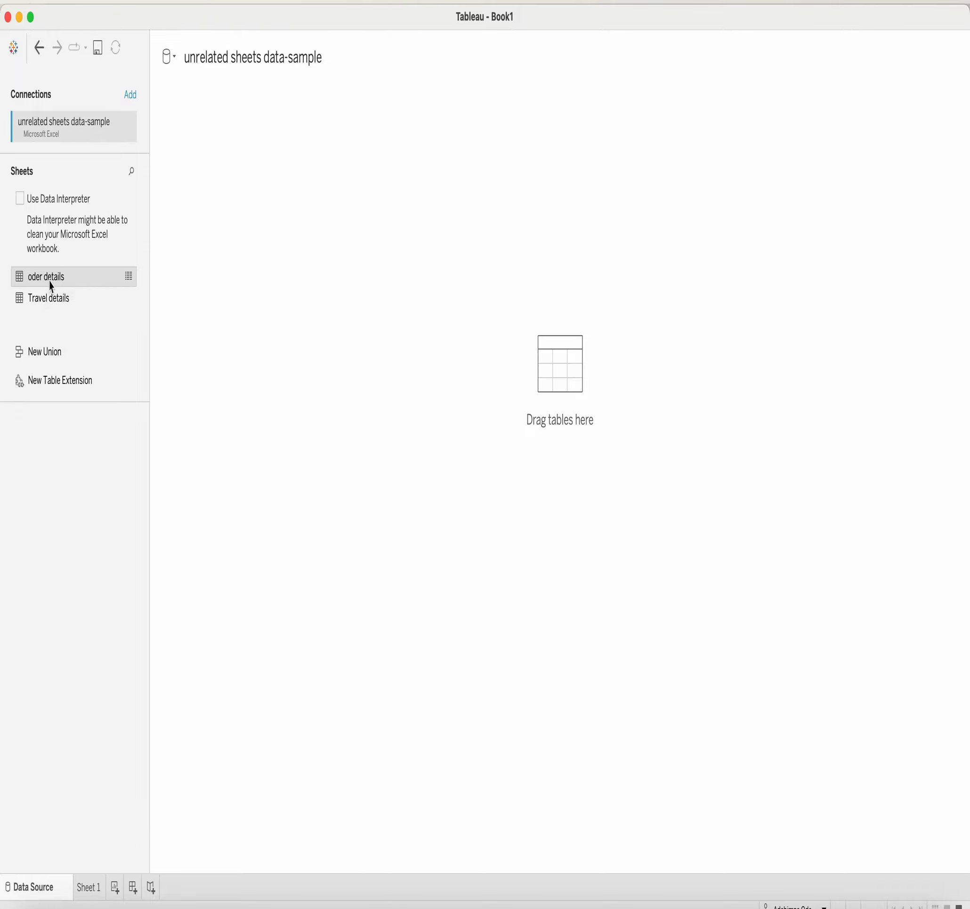
Put the oder details sheet on the canvas and check its 12 fields on Sheet 1.
{"action": "left_click_drag", "start_coordinate": [51, 285], "coordinate": [215, 176]}
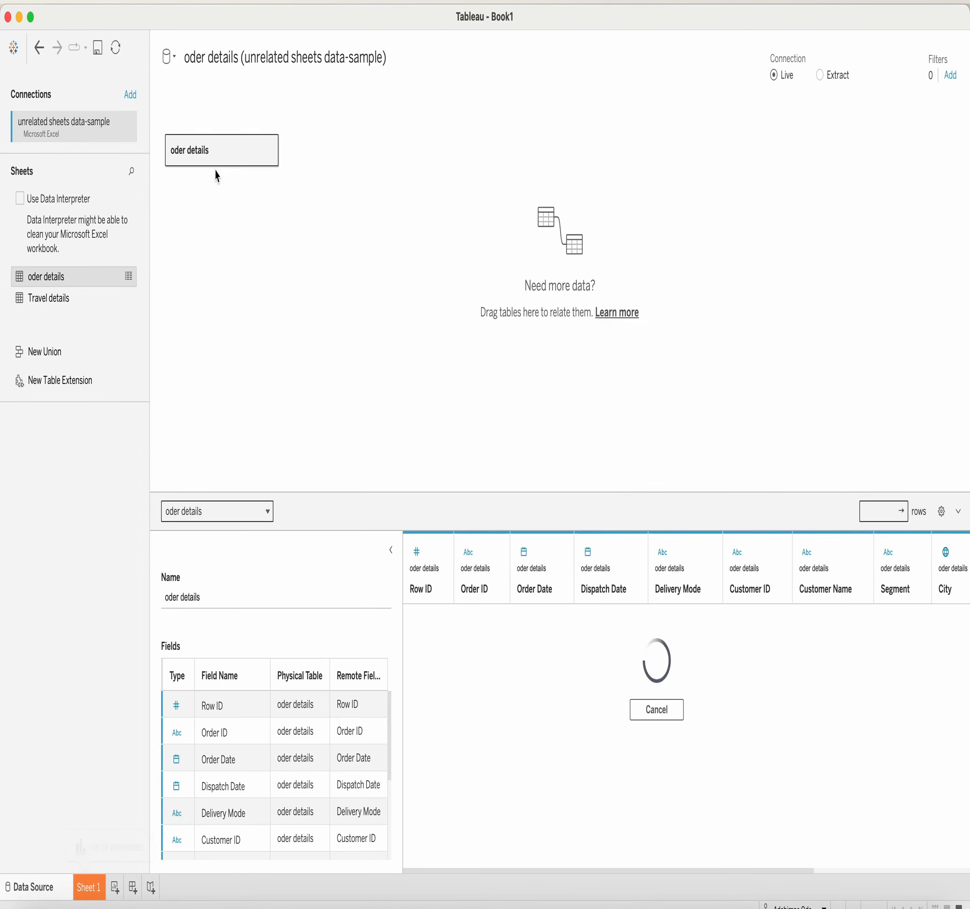
{"action": "left_click", "coordinate": [89, 888]}
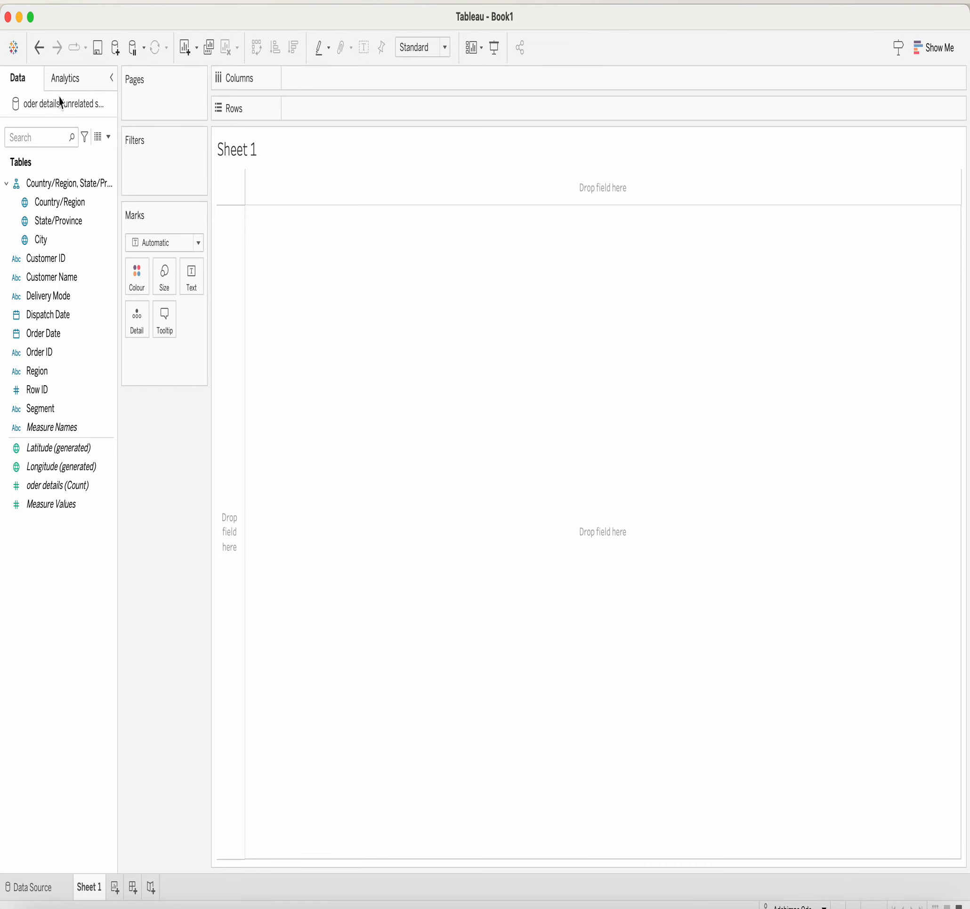
{"action": "left_click", "coordinate": [57, 885]}
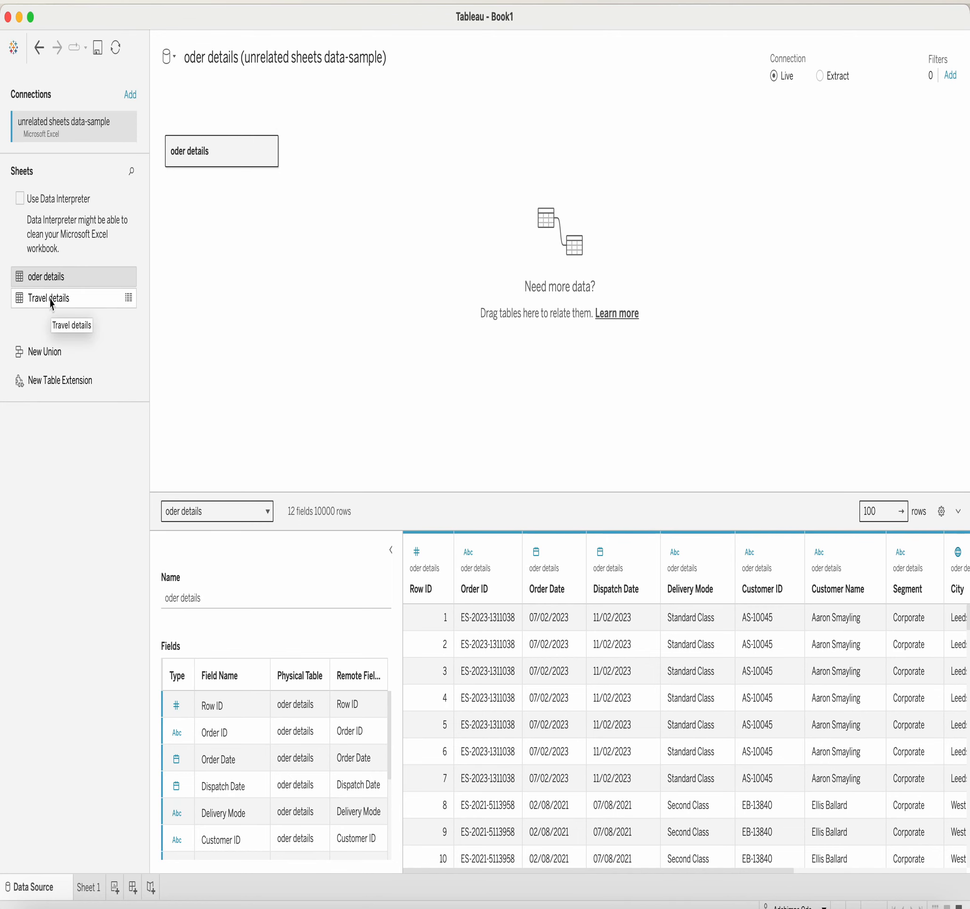
{"action": "left_click_drag", "start_coordinate": [52, 303], "coordinate": [347, 166]}
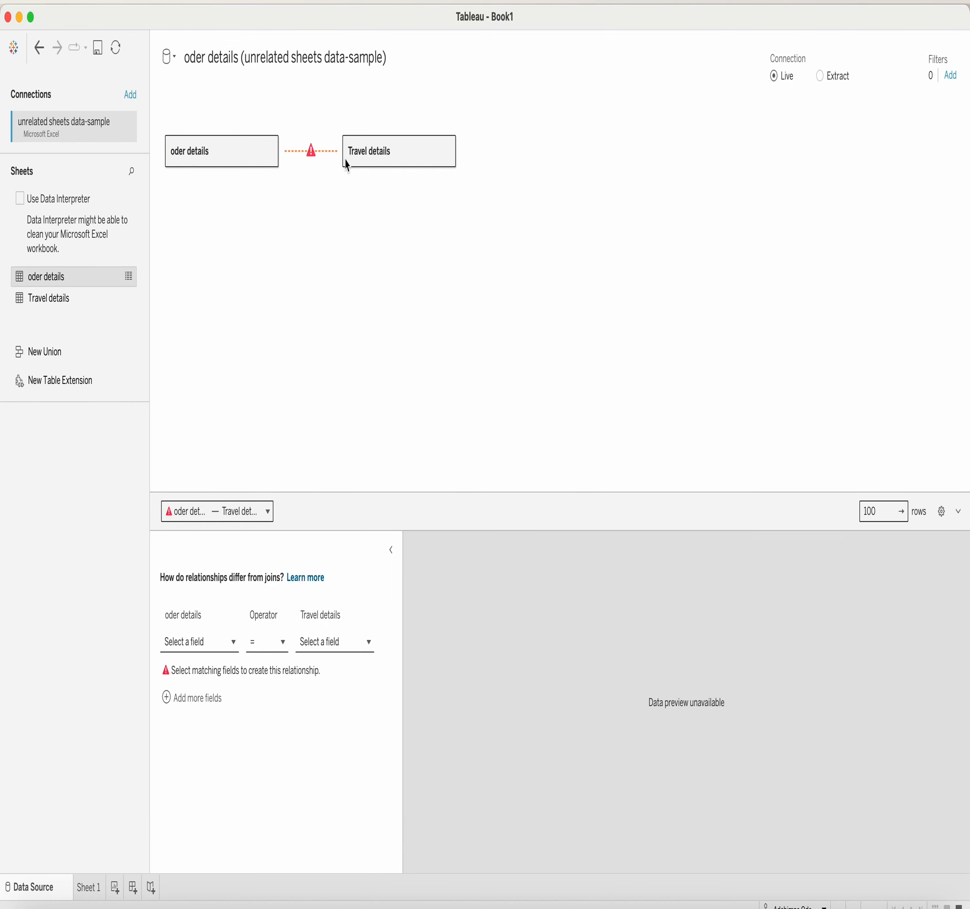
{"action": "mouse_move", "coordinate": [314, 165]}
{"action": "left_click", "coordinate": [234, 642]}
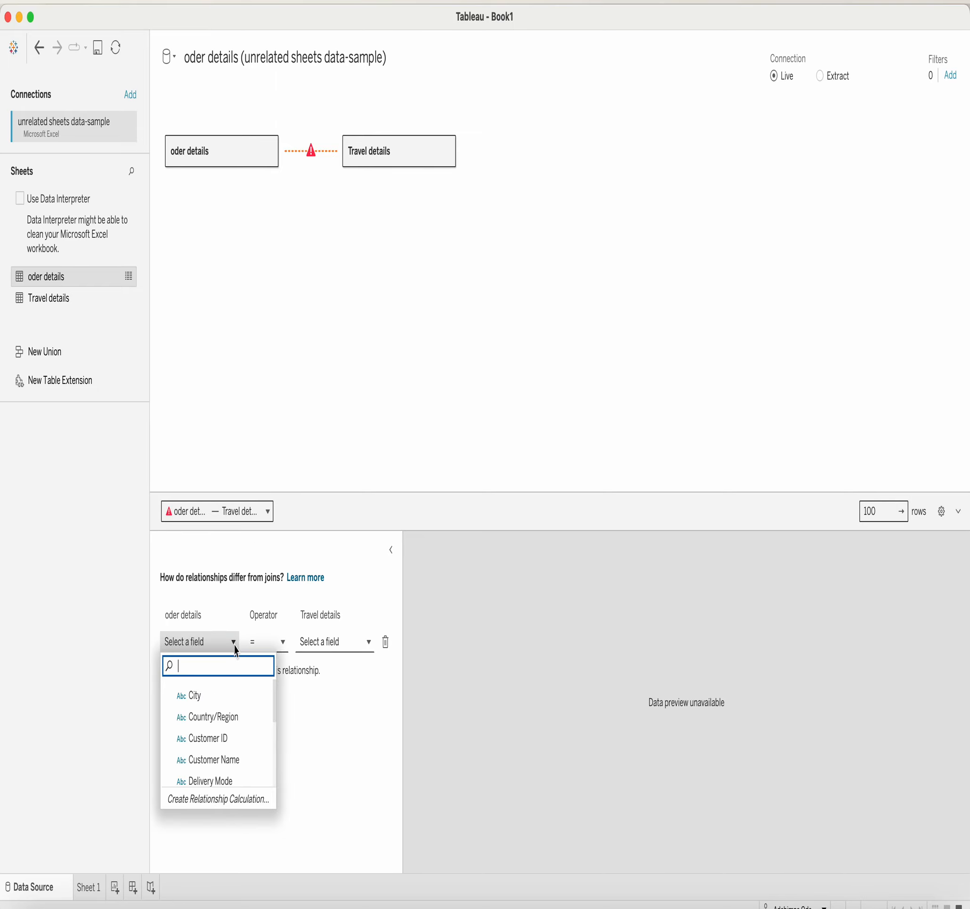
{"action": "left_click", "coordinate": [368, 642]}
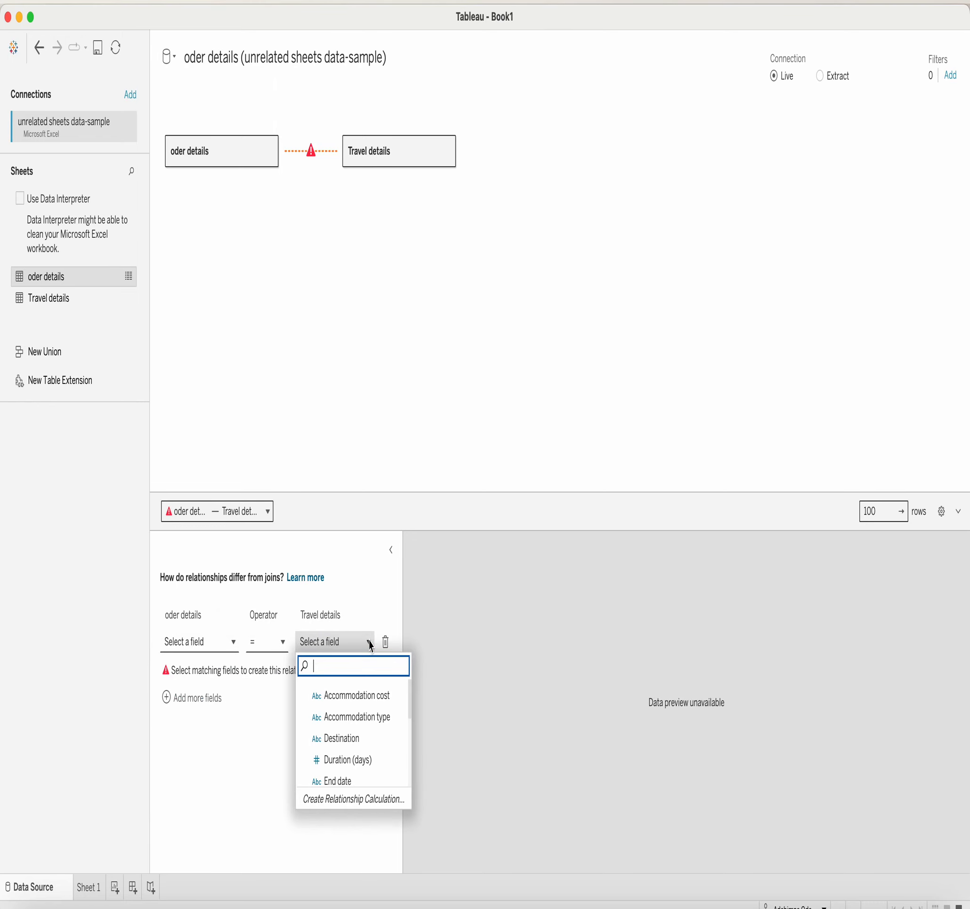
{"action": "left_click", "coordinate": [329, 353]}
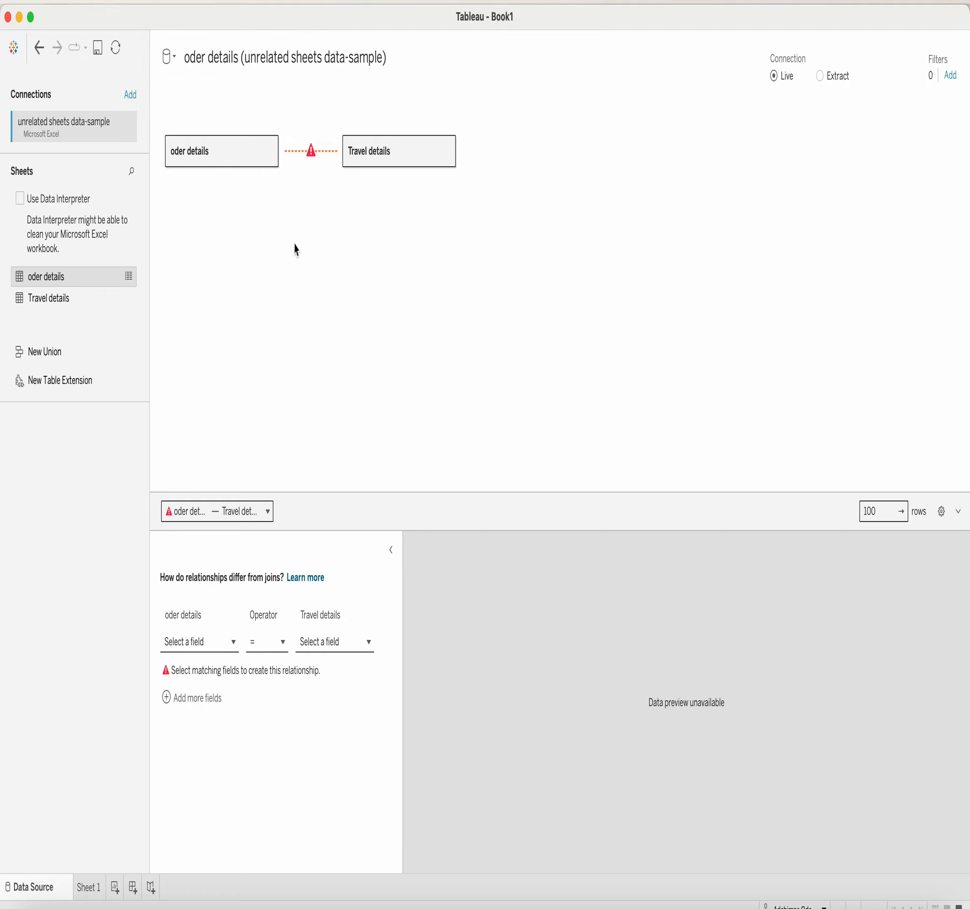
{"action": "left_click", "coordinate": [87, 889]}
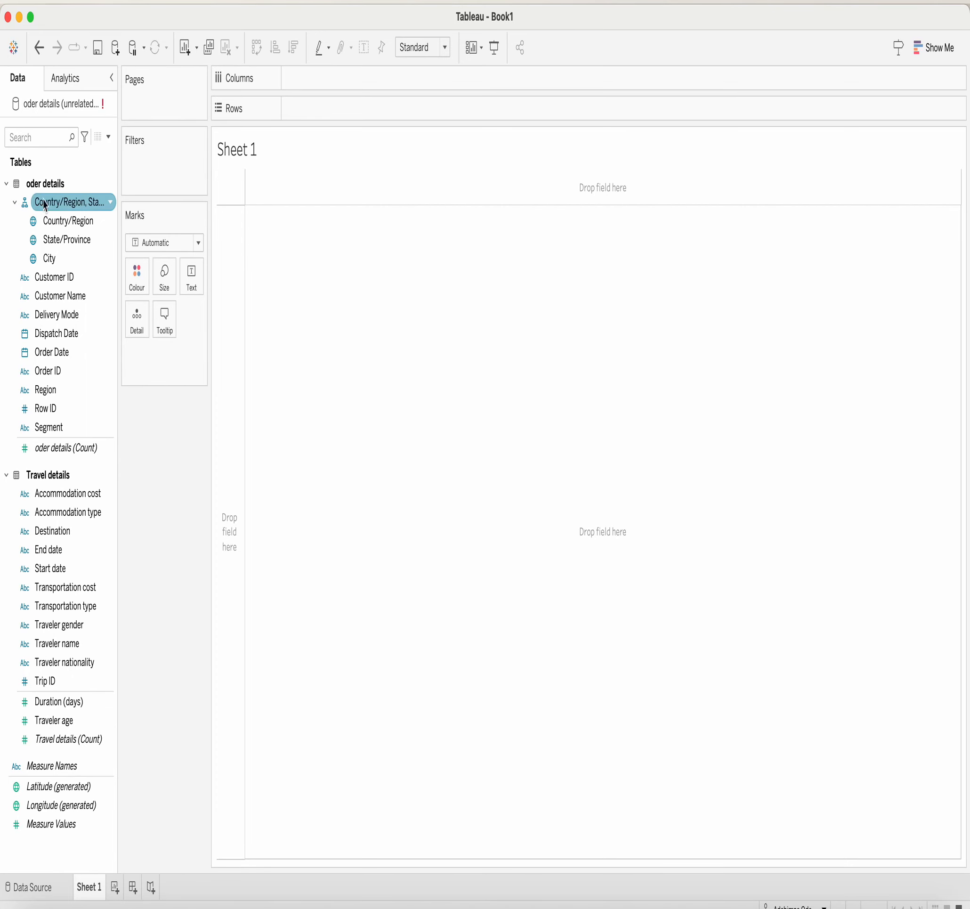
{"action": "left_click", "coordinate": [40, 887]}
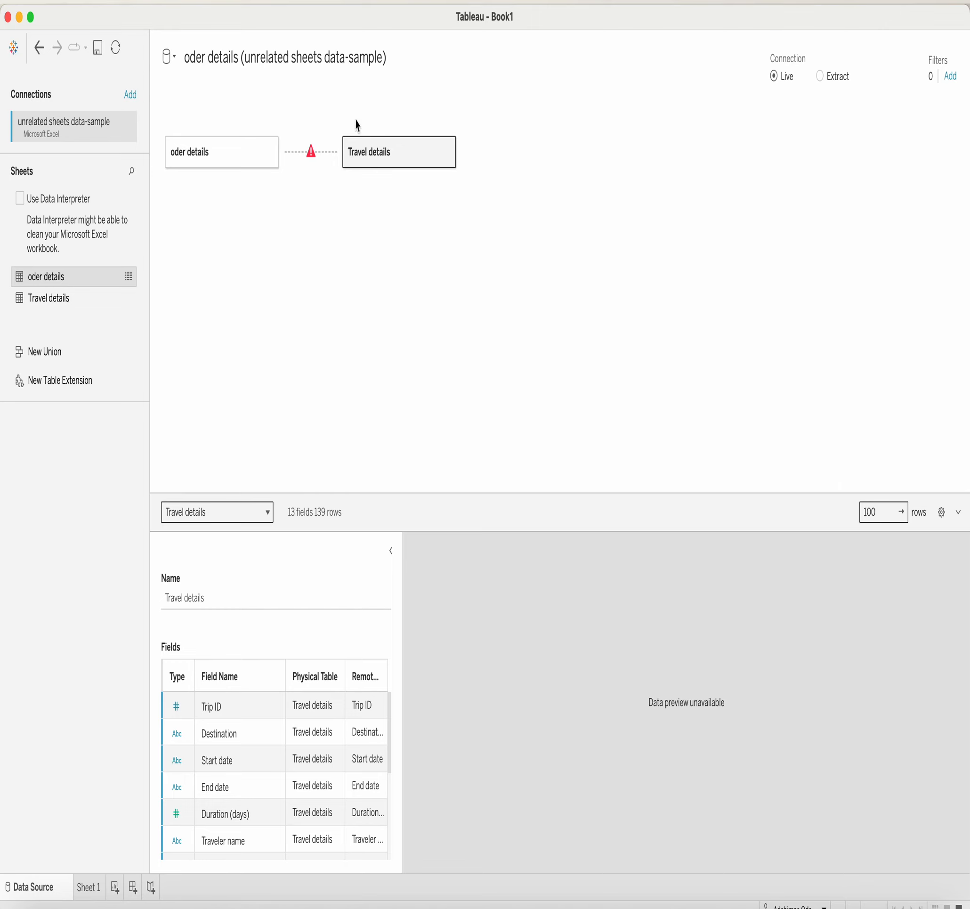
Drag Travel details off the canvas, leaving only oder details, and confirm on Sheet 1.
{"action": "left_click_drag", "start_coordinate": [374, 151], "coordinate": [59, 485]}
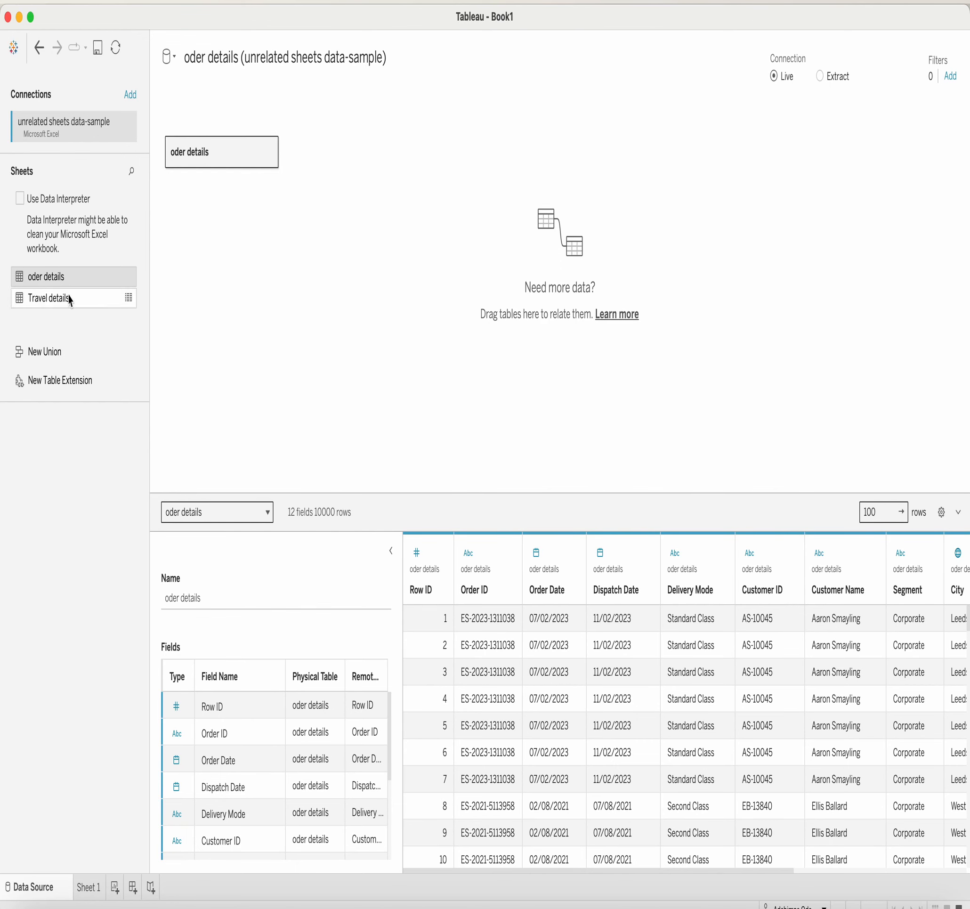
{"action": "left_click", "coordinate": [84, 887]}
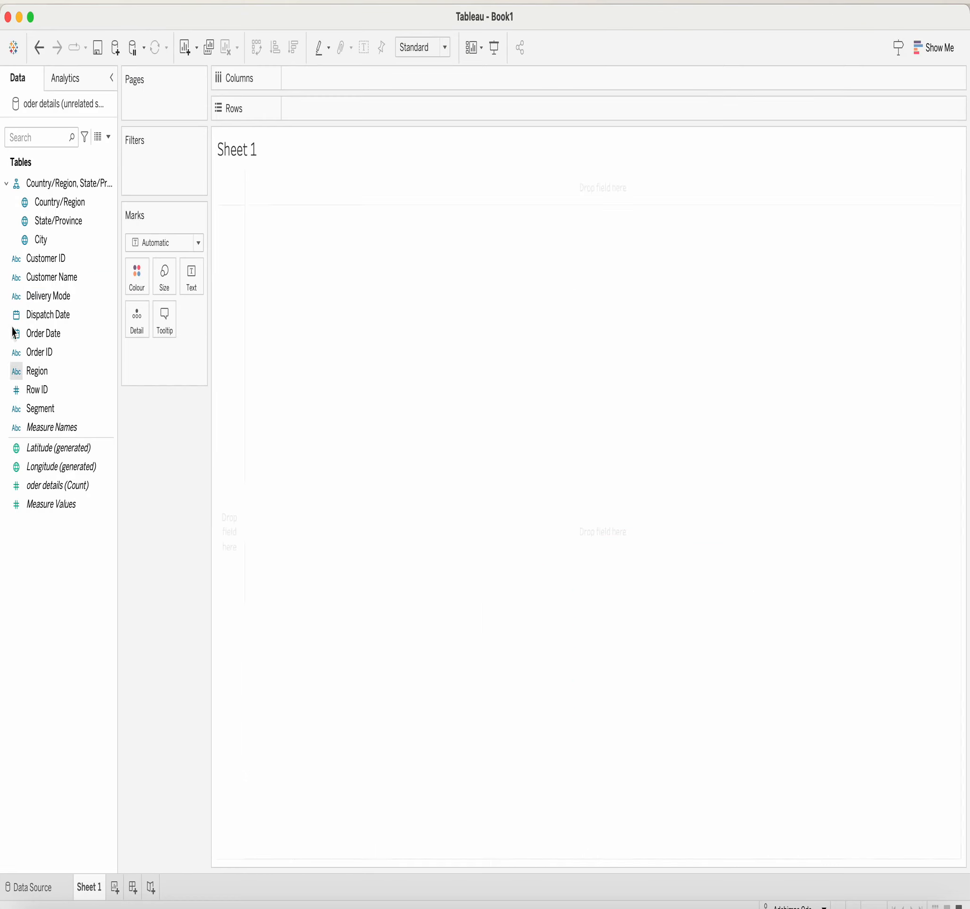
{"action": "left_click", "coordinate": [37, 890]}
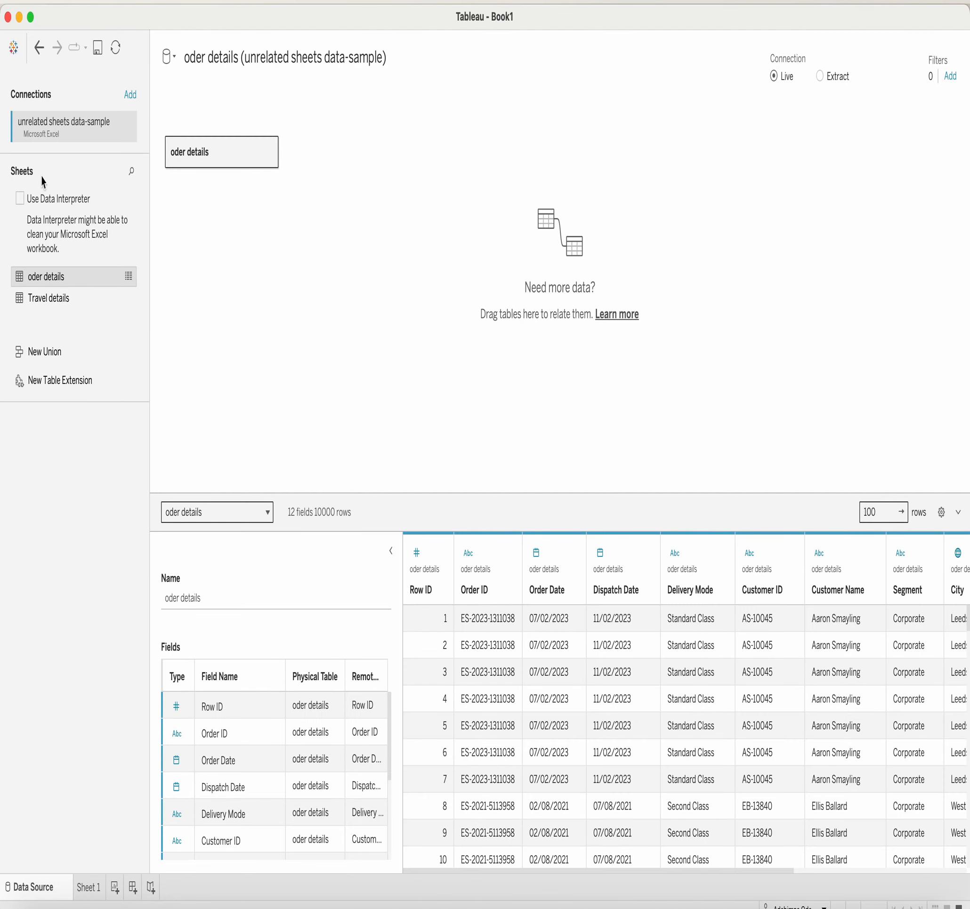
Create a new Excel data source from unrelated sheets data-sample.xlsx.
{"action": "left_click", "coordinate": [176, 59]}
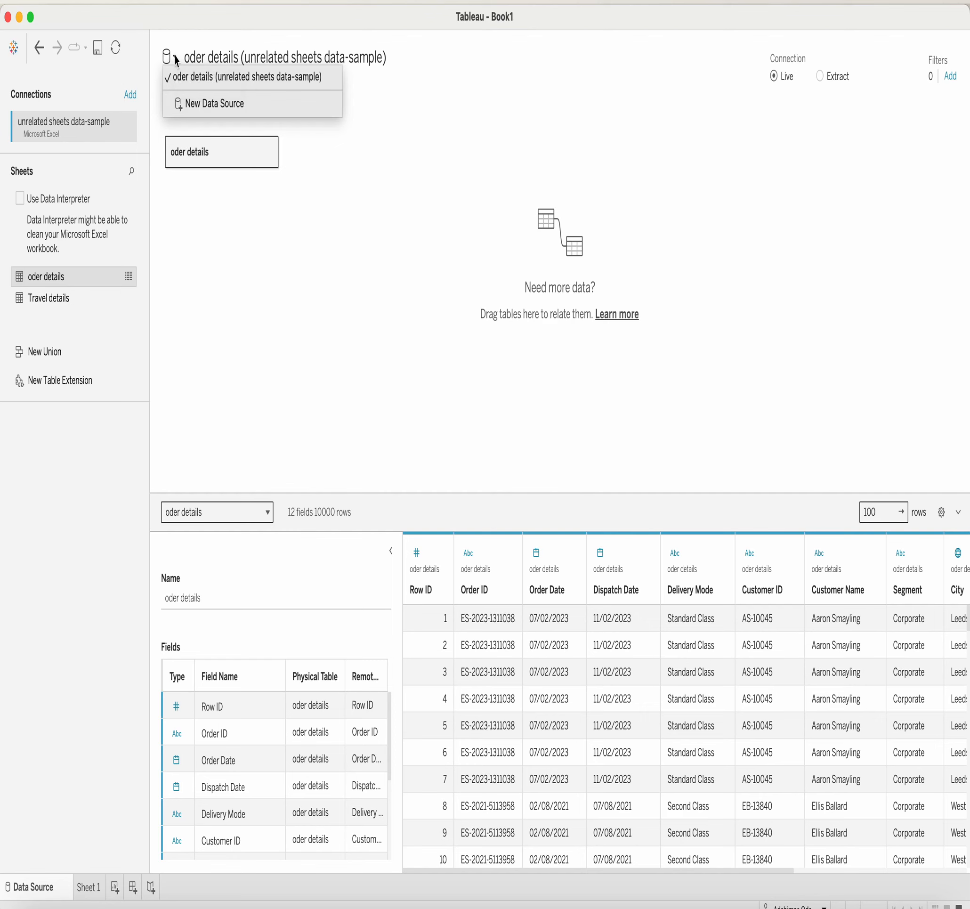
{"action": "left_click", "coordinate": [211, 104]}
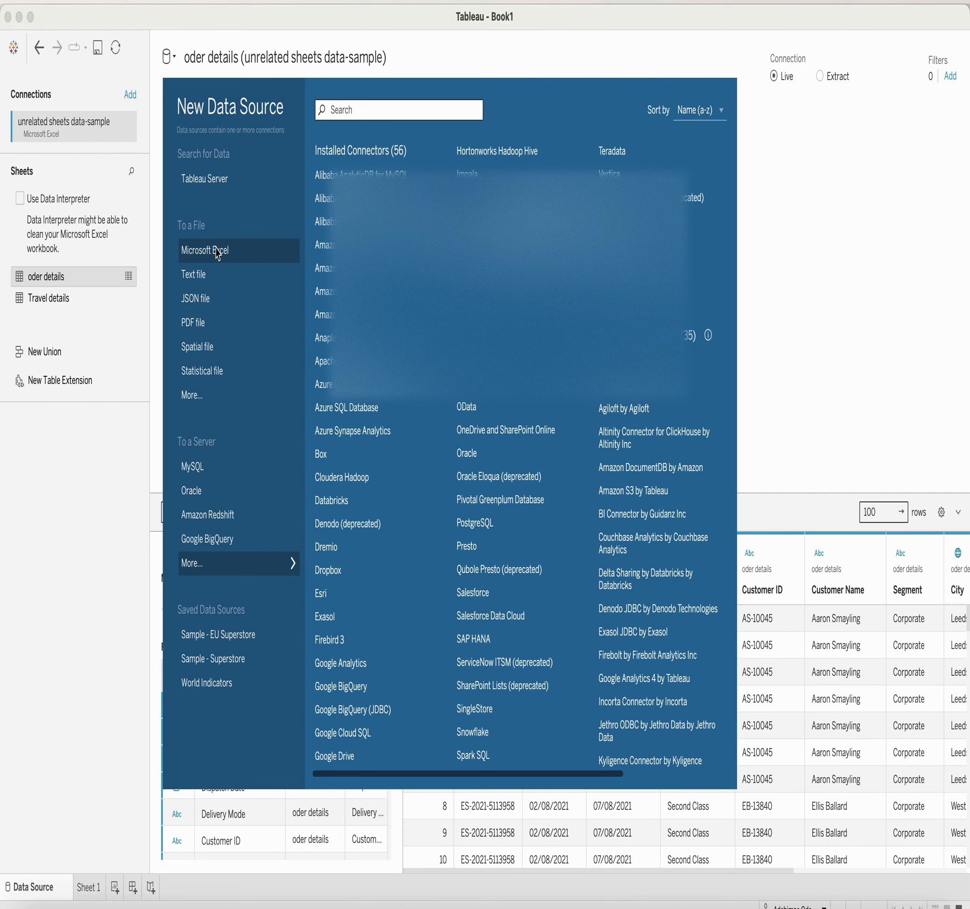
{"action": "left_click", "coordinate": [229, 250]}
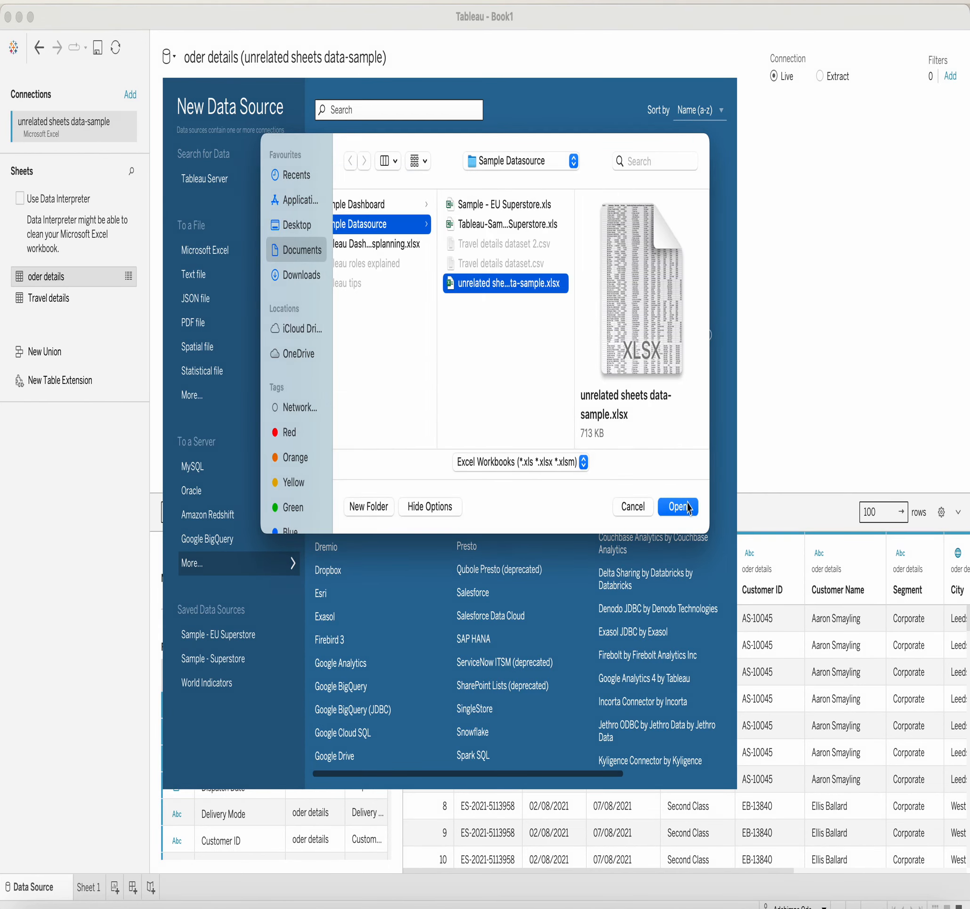
{"action": "left_click", "coordinate": [683, 507]}
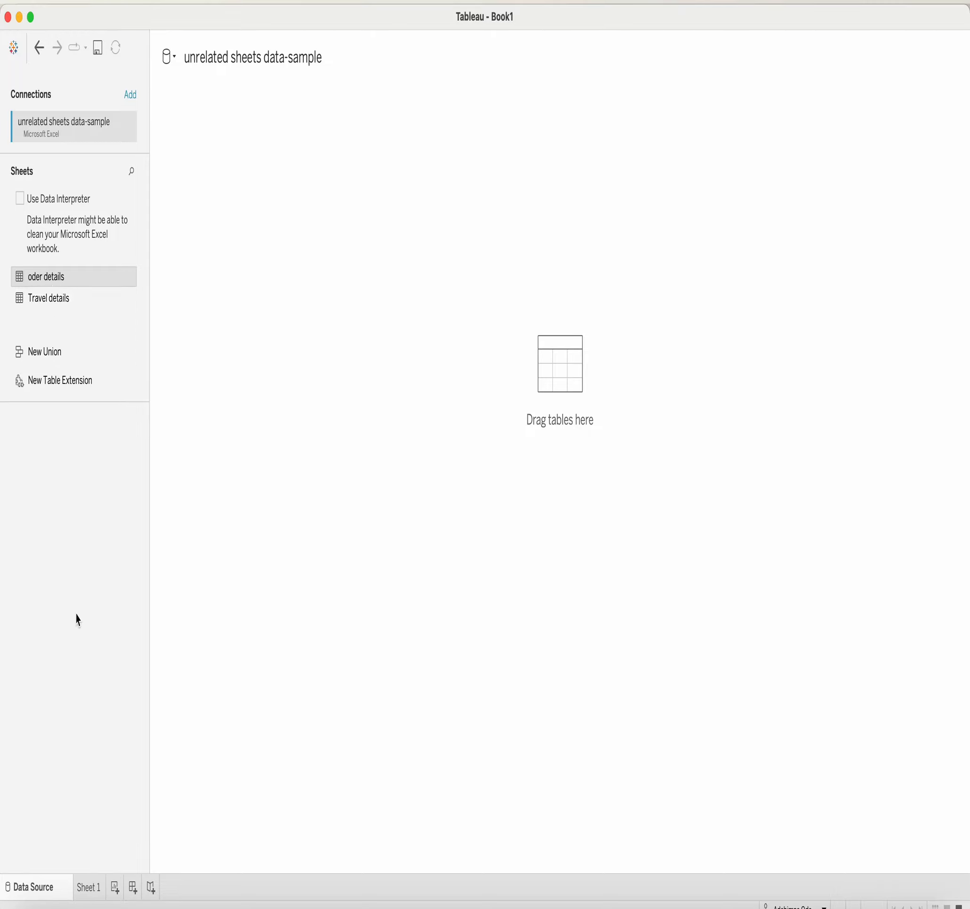
Add Travel details to the new data source and compare its fields with oder details on Sheet 1.
{"action": "left_click", "coordinate": [89, 886]}
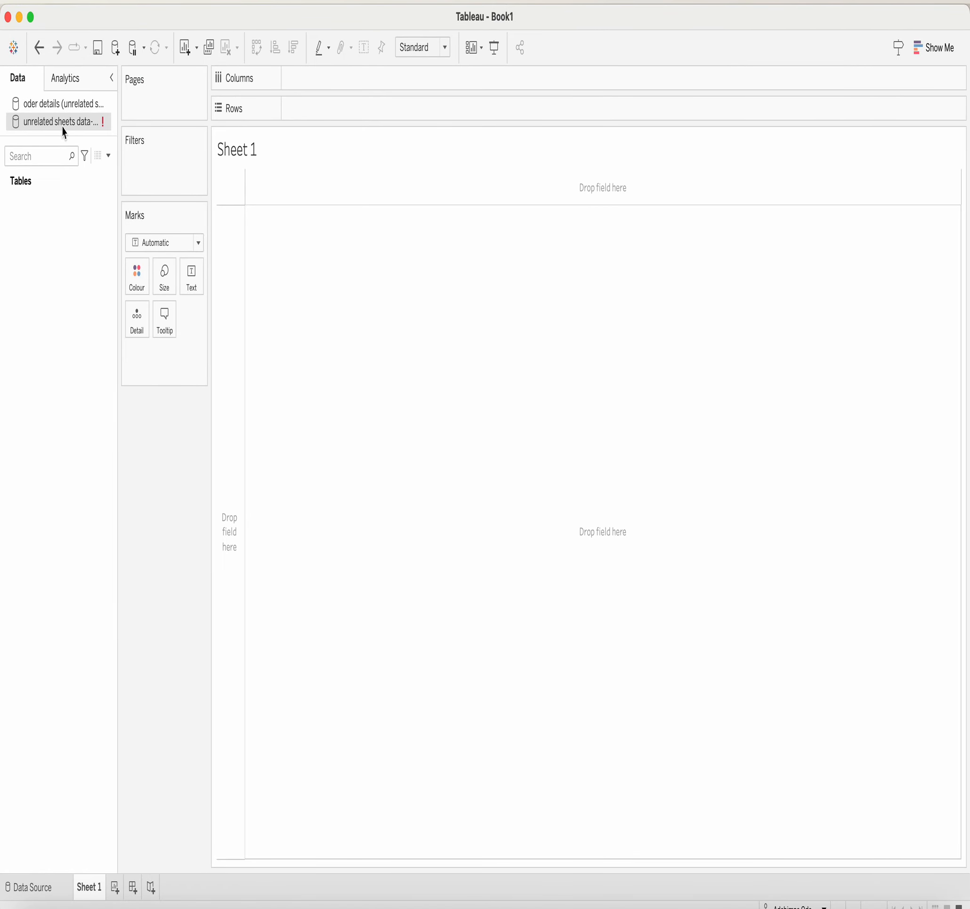
{"action": "mouse_move", "coordinate": [67, 129]}
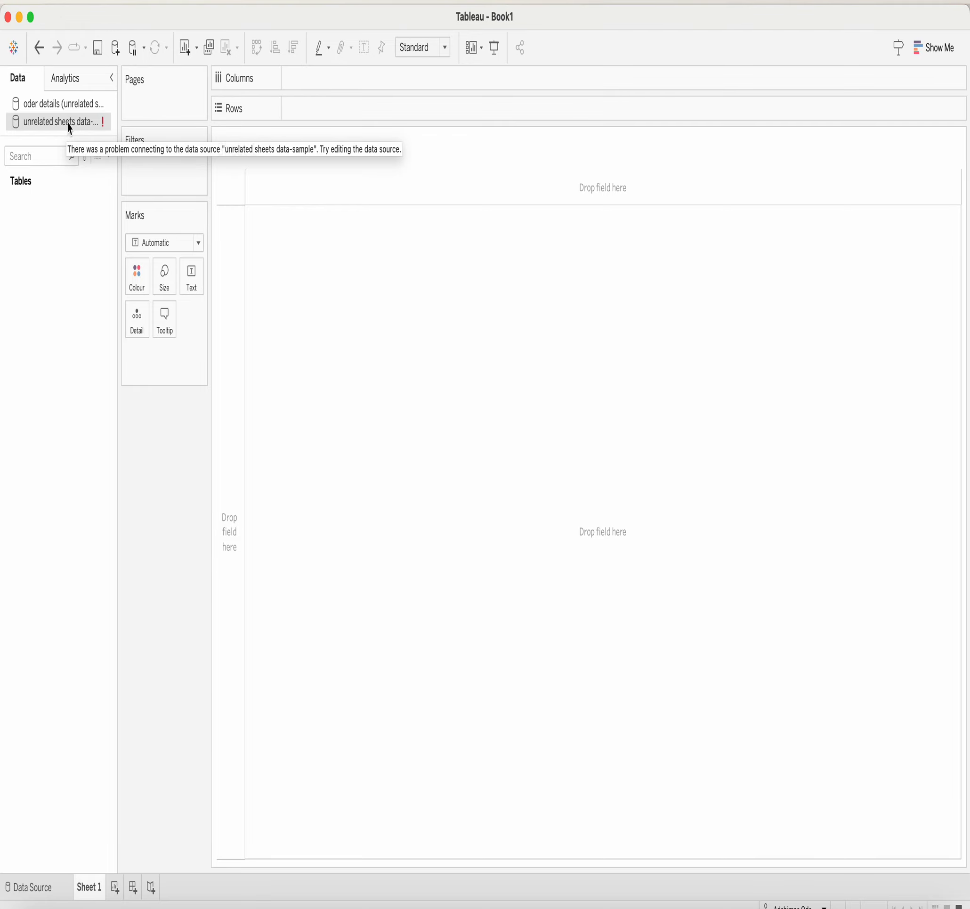
{"action": "left_click", "coordinate": [44, 888]}
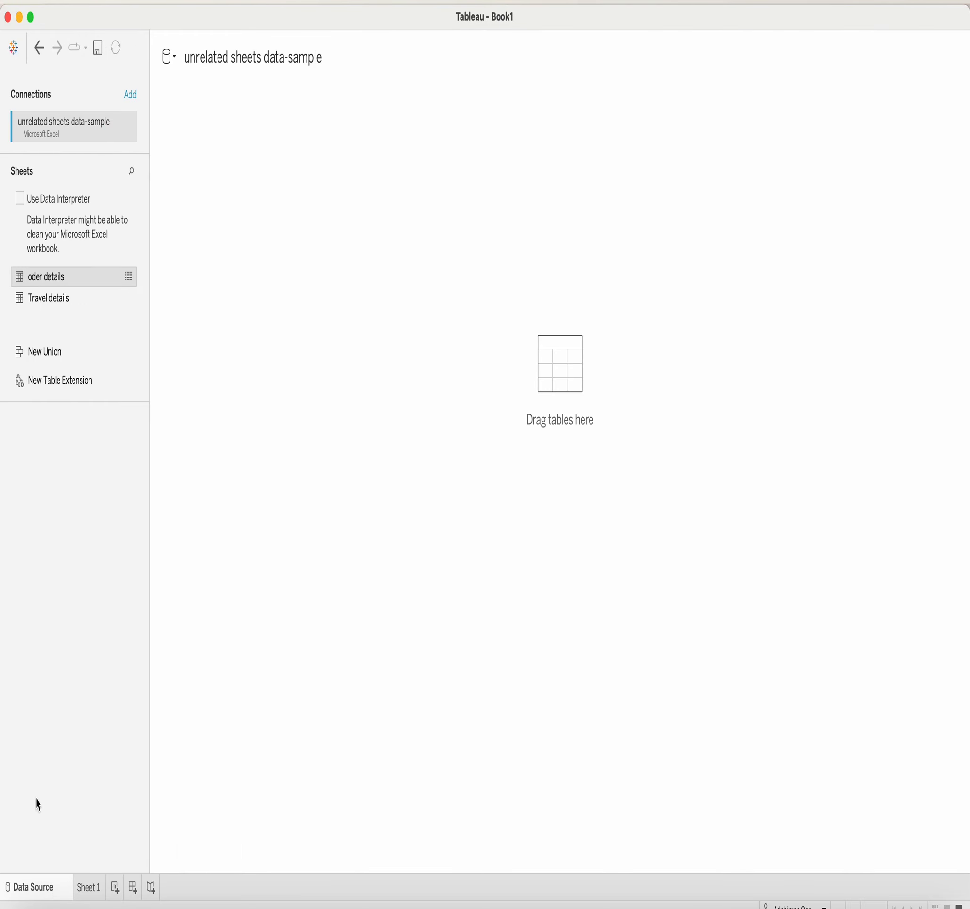
{"action": "left_click", "coordinate": [45, 303]}
{"action": "left_click_drag", "start_coordinate": [45, 305], "coordinate": [286, 167]}
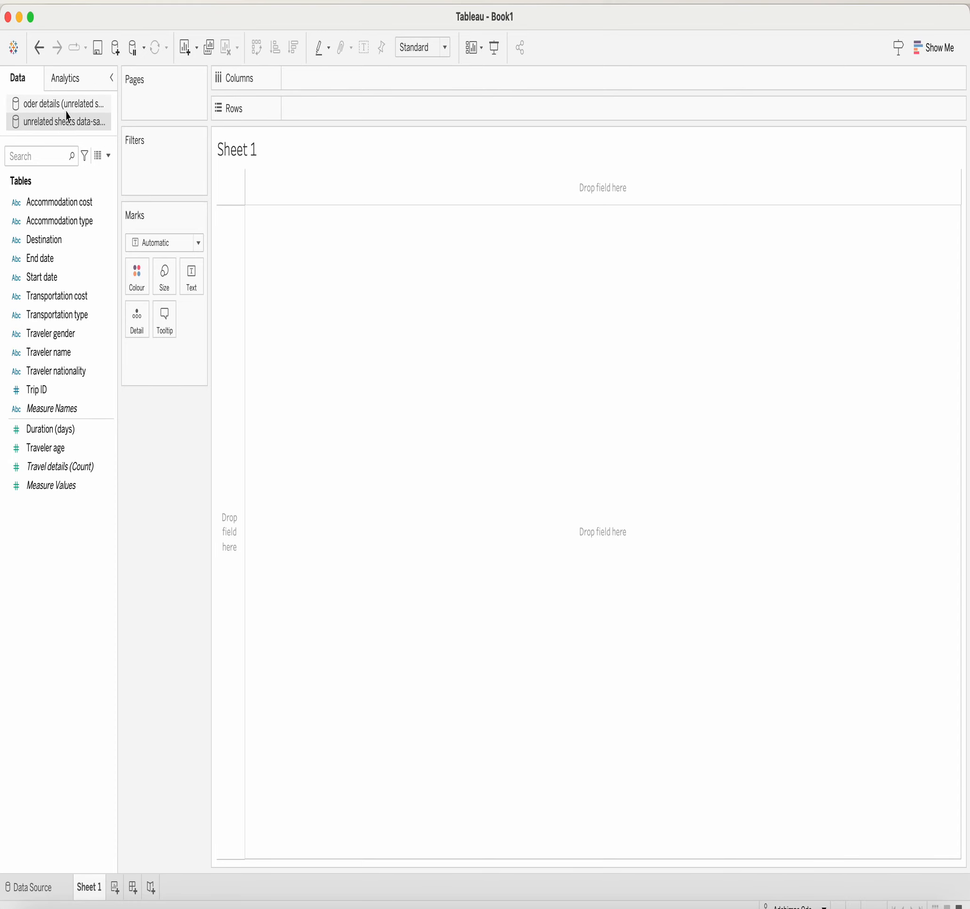
{"action": "left_click", "coordinate": [62, 109]}
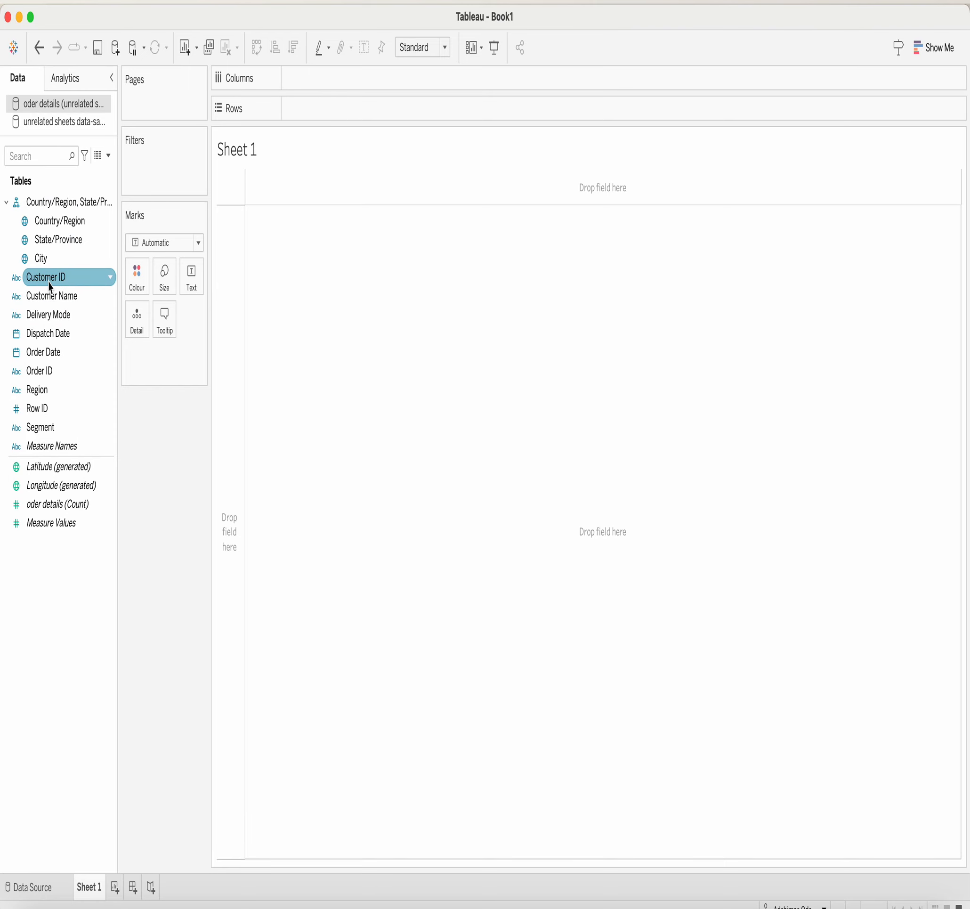
{"action": "left_click", "coordinate": [60, 124]}
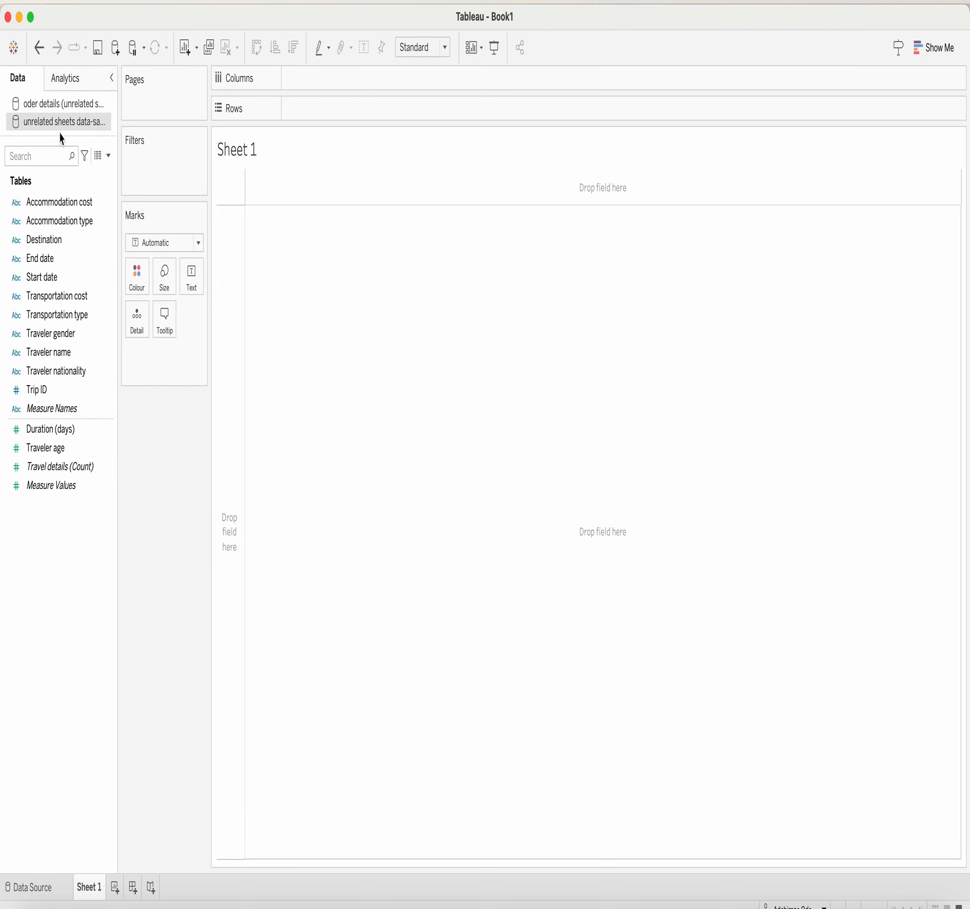